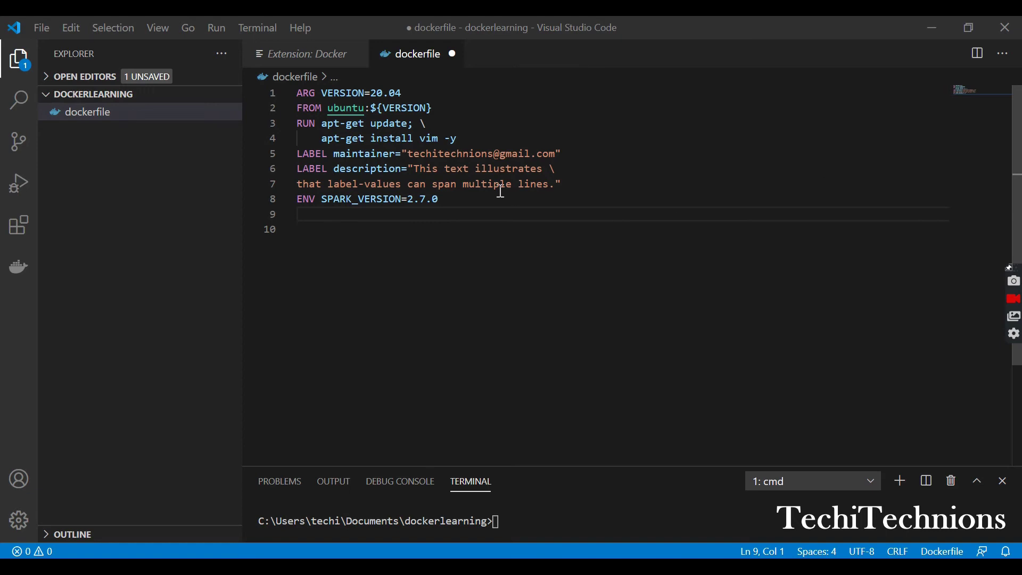
# - Insert a 'RUN mkdir mydir' line after the ENV SPARK_VERSION line in the Dockerfile
pyautogui.click(463, 202)
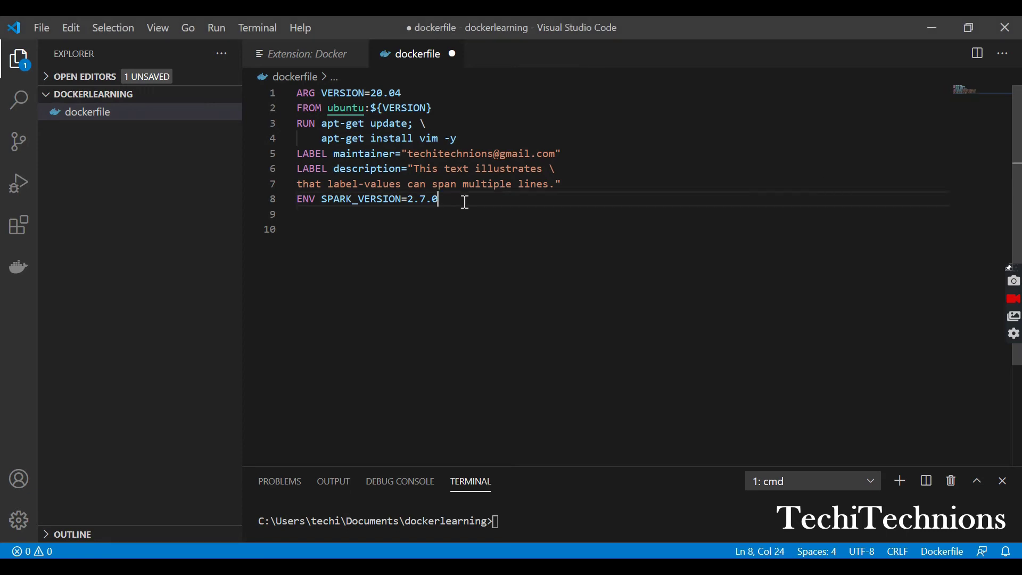
pyautogui.press('Return')
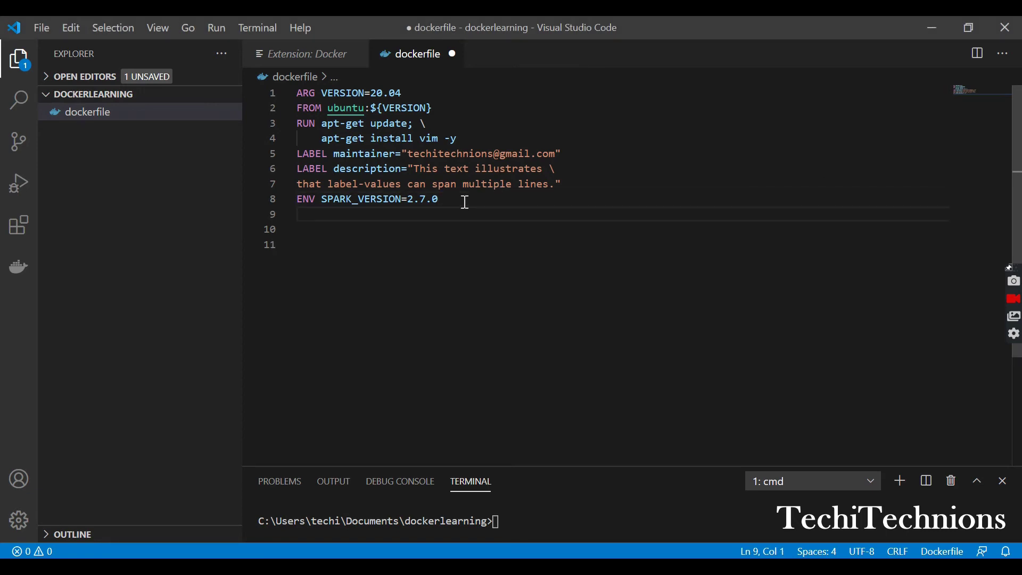
pyautogui.write('RUN ')
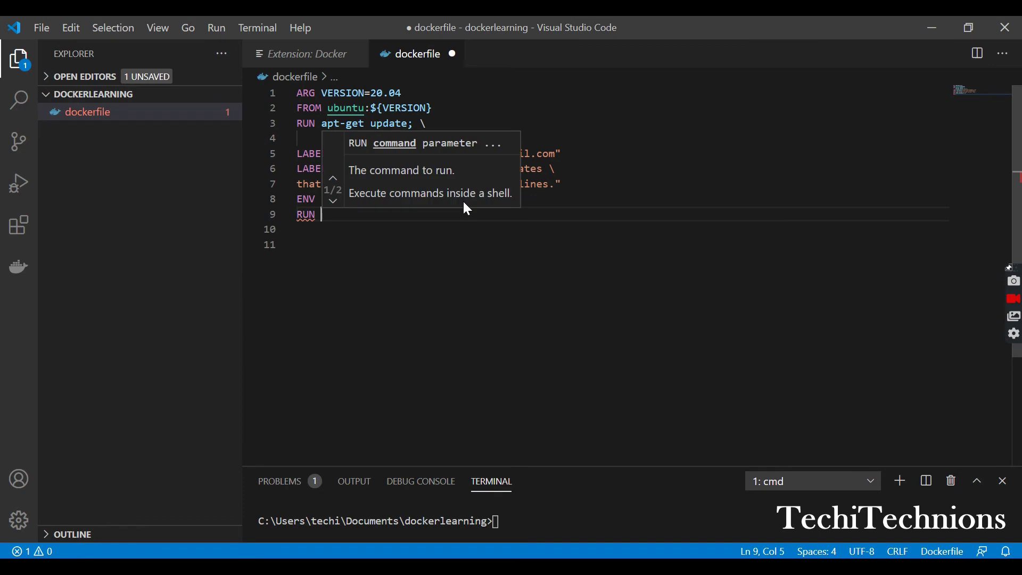
pyautogui.write('mkdir')
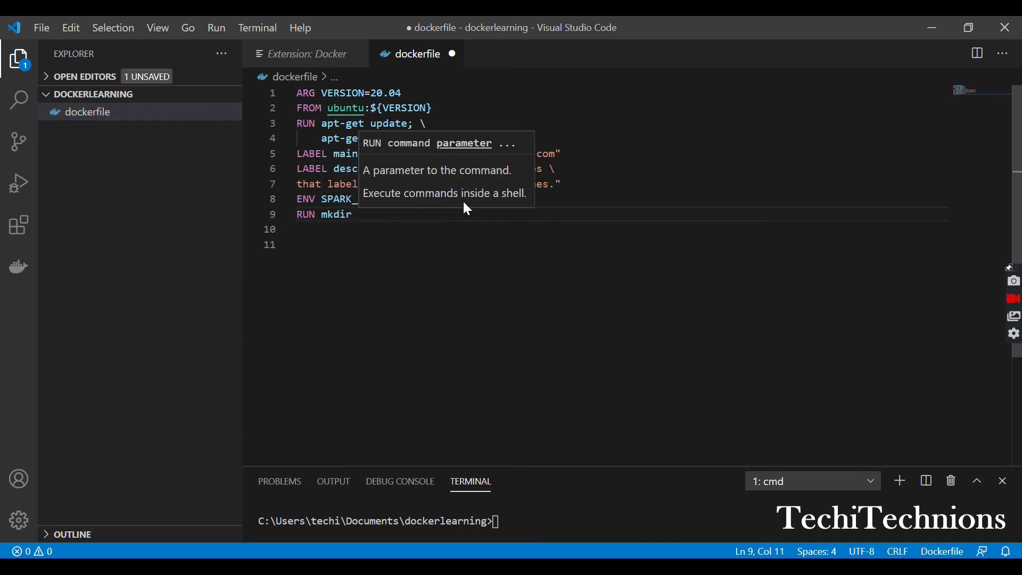
pyautogui.write(' m')
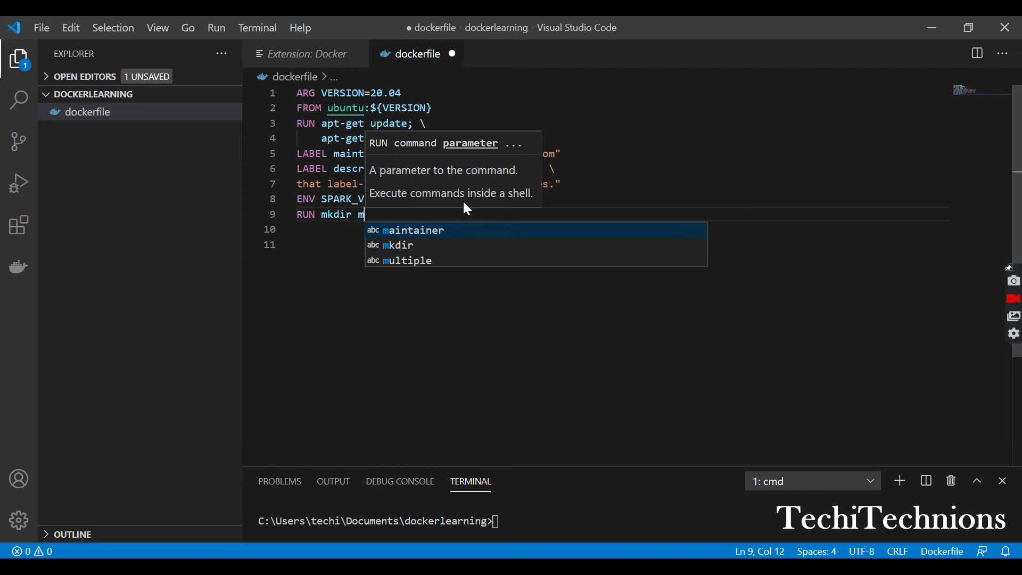
pyautogui.write('ydi')
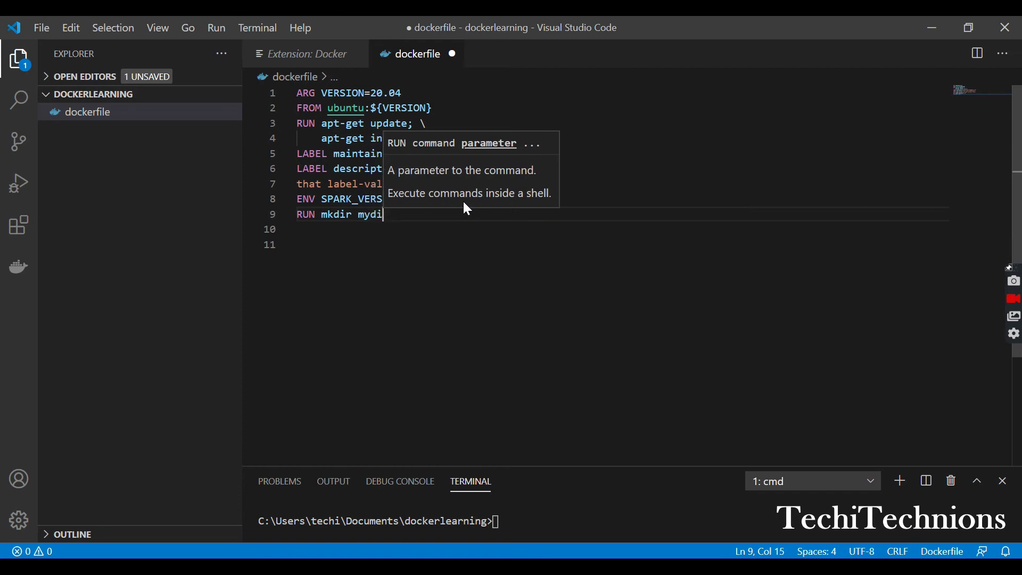
pyautogui.write('r')
pyautogui.press('Return')
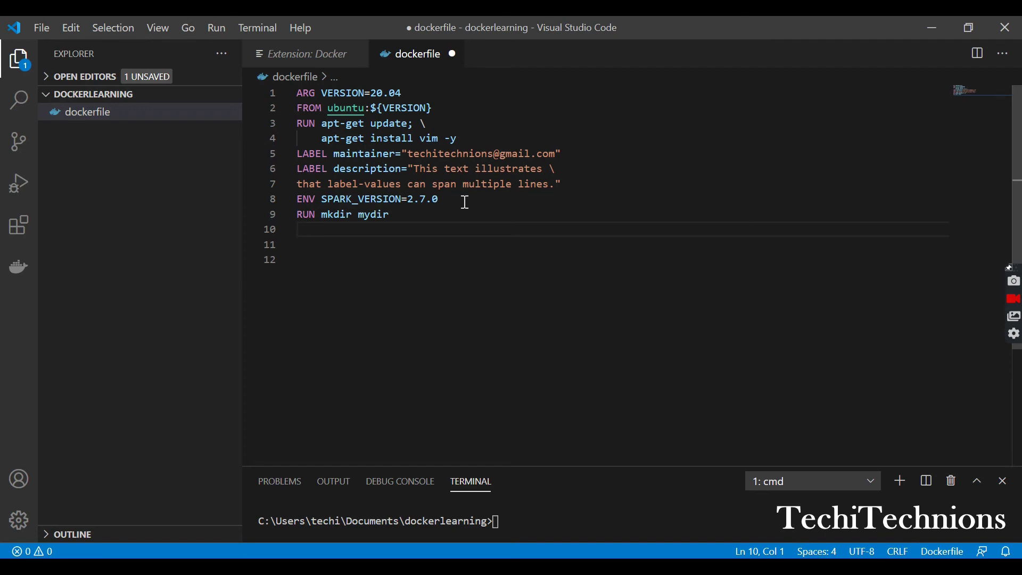
pyautogui.write('WORK')
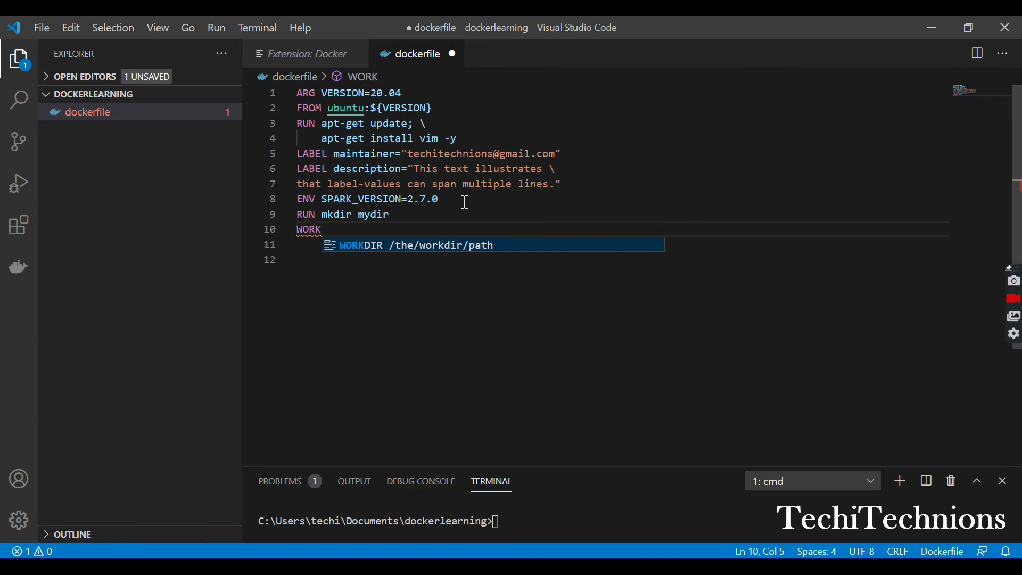
# - Add 'WORKDIR mydir' below the mkdir line from the snippet and save the Dockerfile
pyautogui.press('Tab')
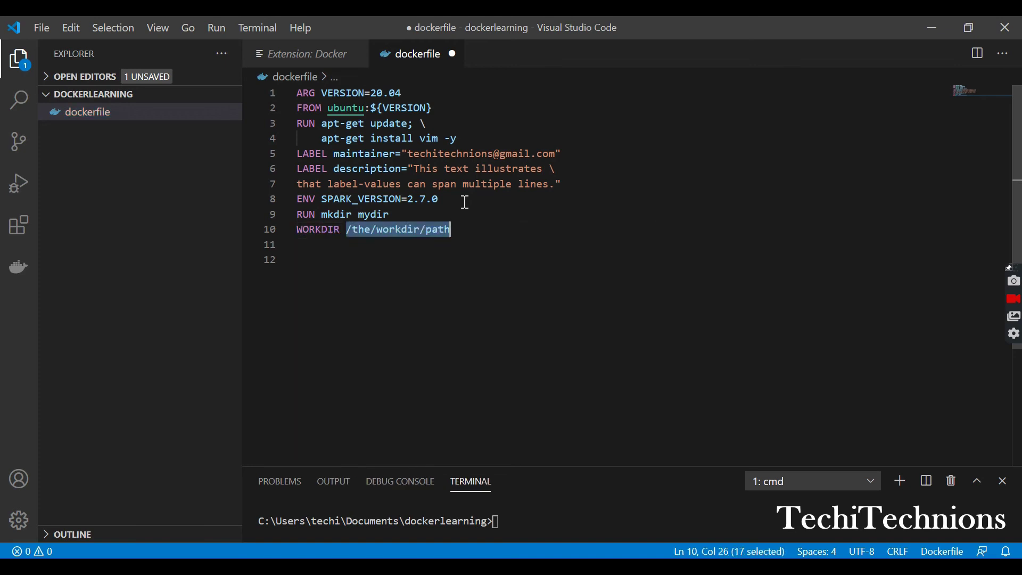
pyautogui.write('/')
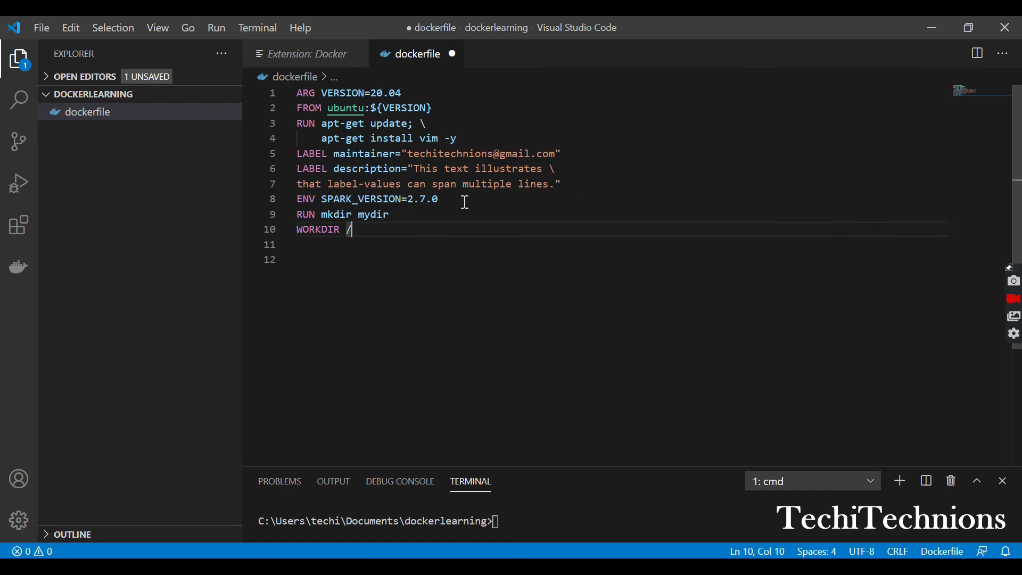
pyautogui.write('m')
pyautogui.press('BackSpace')
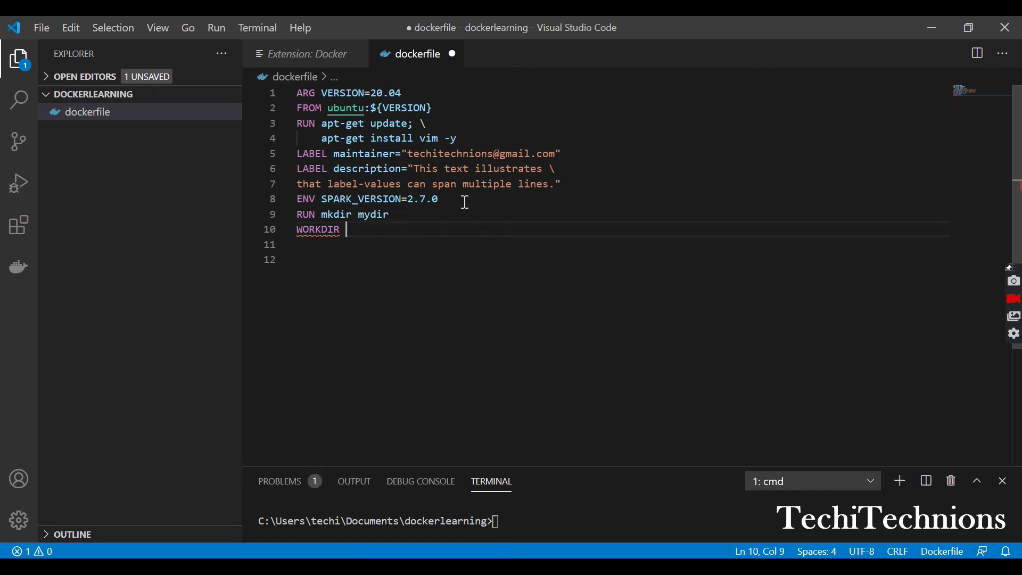
pyautogui.write('myd')
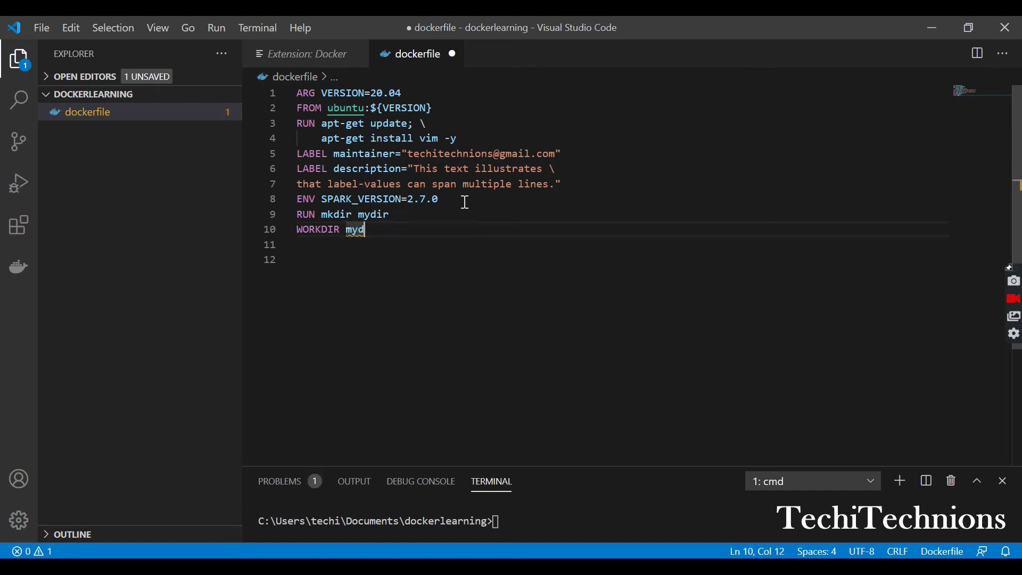
pyautogui.write('ir')
pyautogui.press('Return')
pyautogui.hotkey('ctrl', 's')
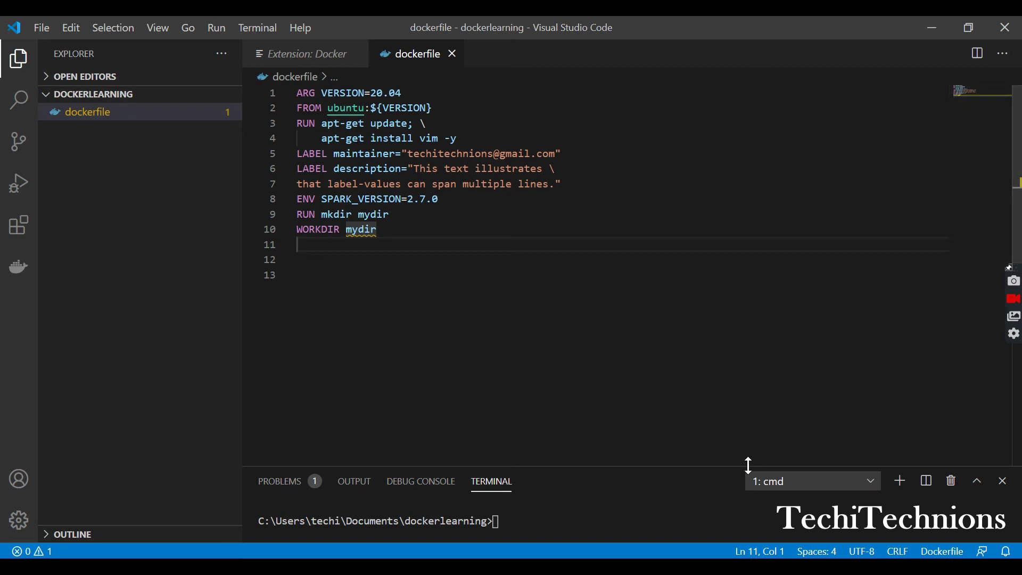
# - Recall the 'docker build -t myubuntu:1 .' command in the terminal
pyautogui.click(684, 314)
pyautogui.click(639, 519)
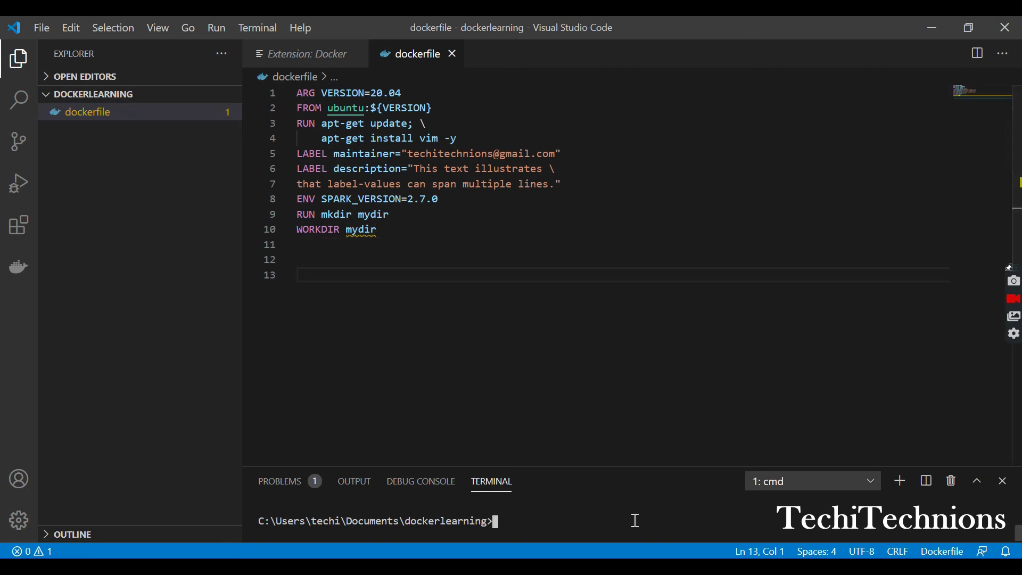
pyautogui.press('Up')
pyautogui.press('Up')
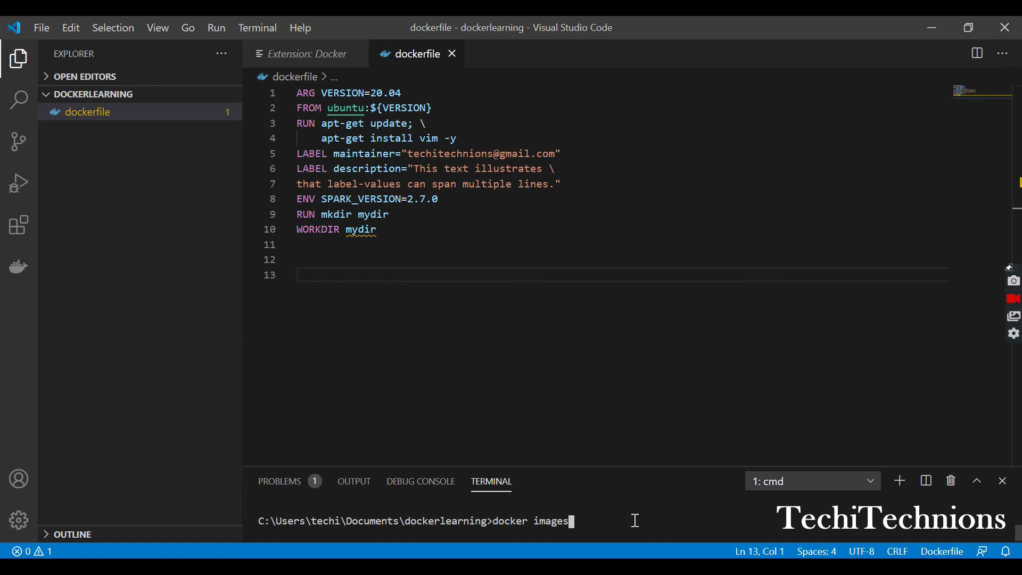
pyautogui.press('Up')
pyautogui.press('Up')
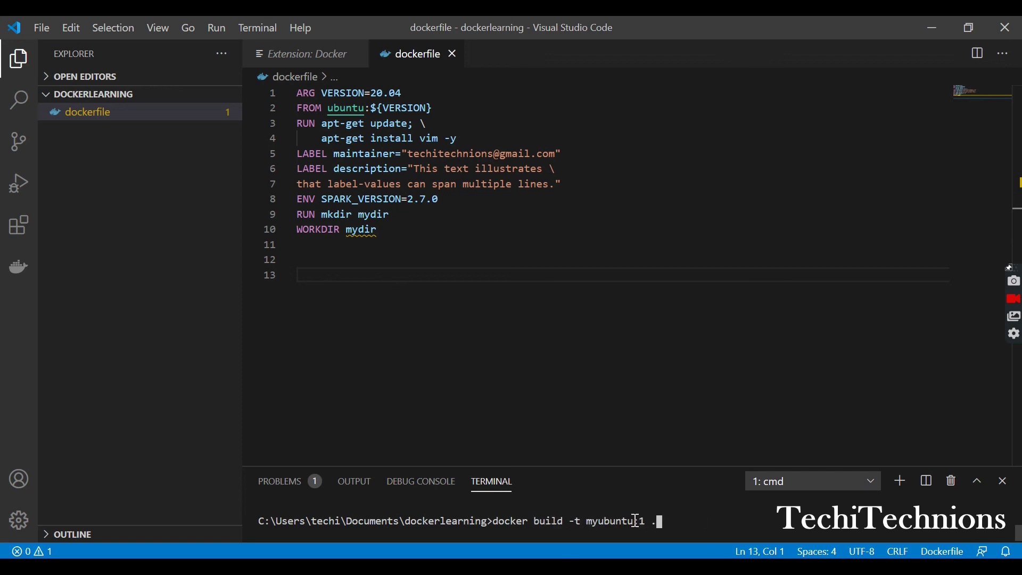
# - Build the image tagged myubuntu:1 and enlarge the terminal to view the build output
pyautogui.press('Return')
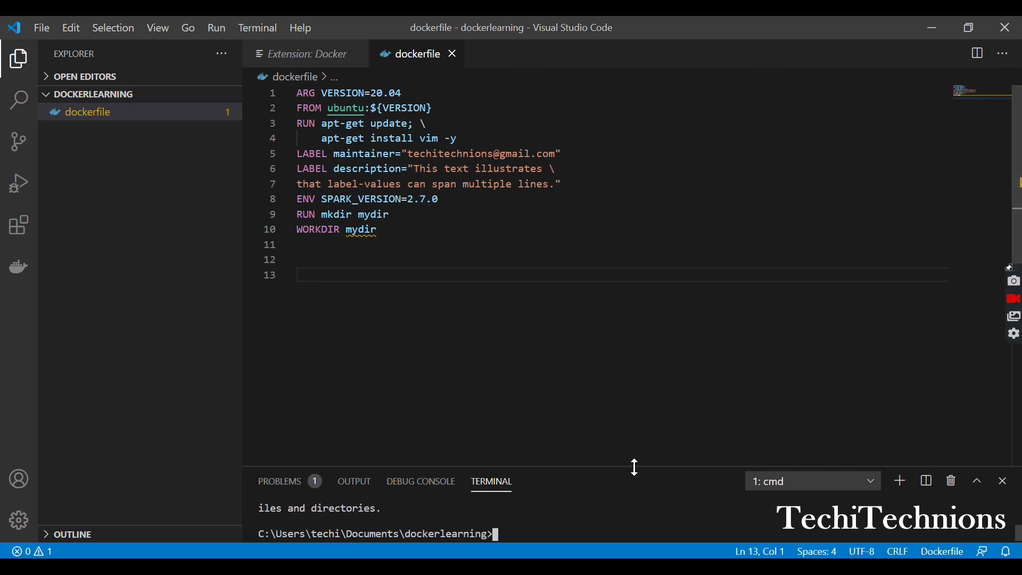
pyautogui.moveTo(644, 466); pyautogui.dragTo(644, 352)
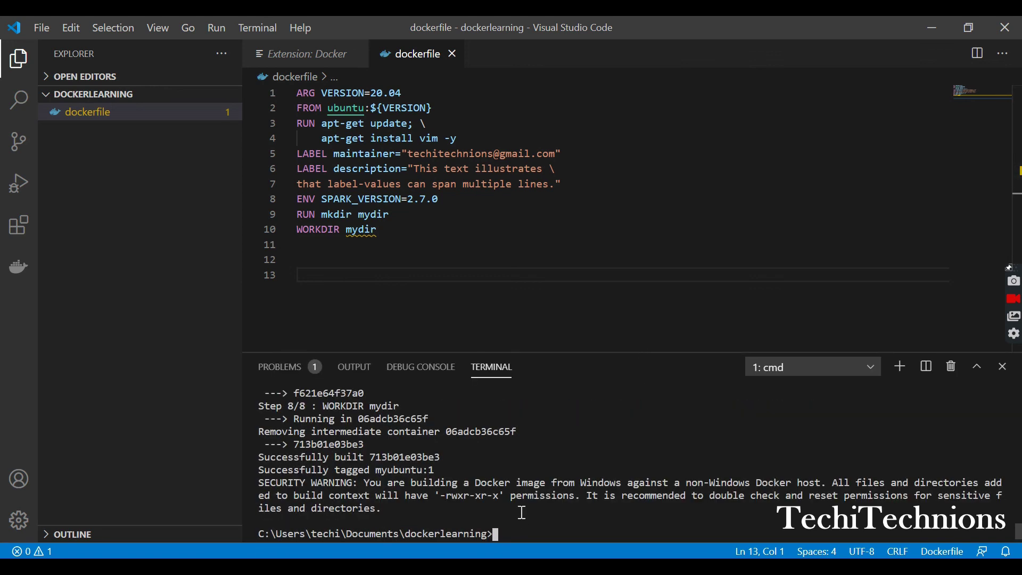
pyautogui.scroll(-3, 522, 515)
pyautogui.scroll(3, 477, 513)
pyautogui.scroll(-5, 477, 513)
pyautogui.press('Up')
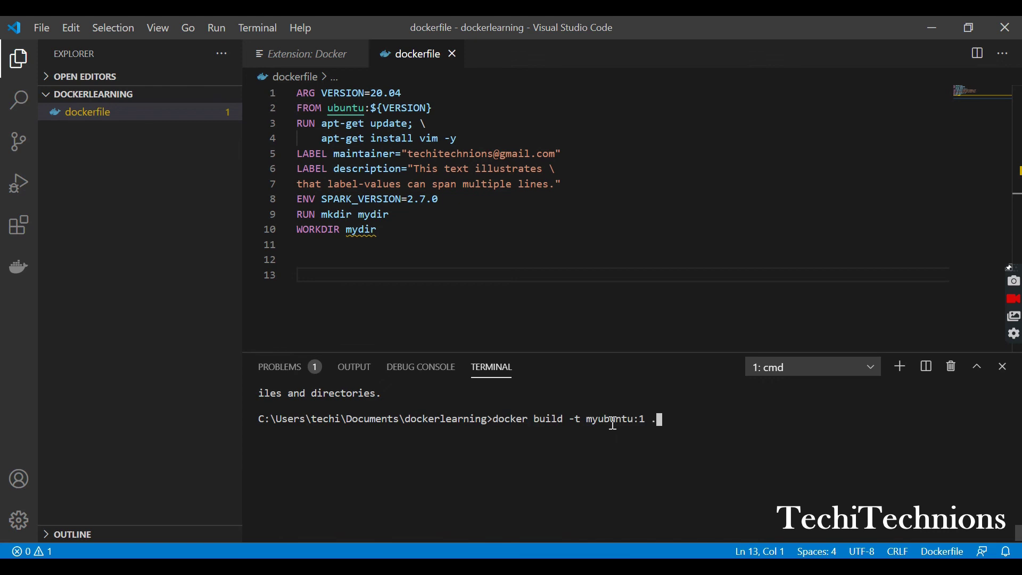
# - Run 'docker container run -it myubuntu:1' and highlight /mydir in the shell prompt
pyautogui.press('Up')
pyautogui.press('Return')
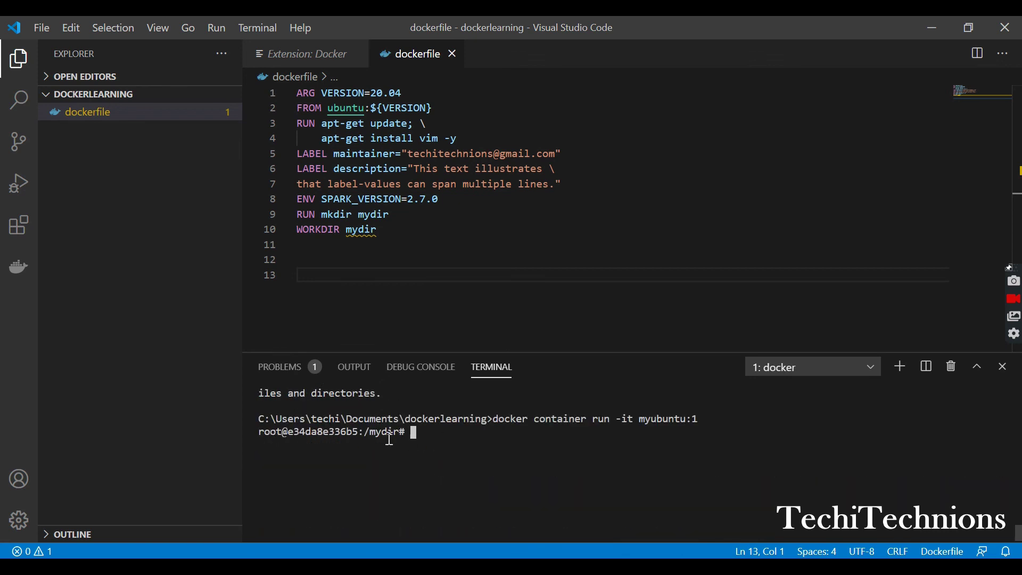
pyautogui.moveTo(365, 431); pyautogui.dragTo(403, 432)
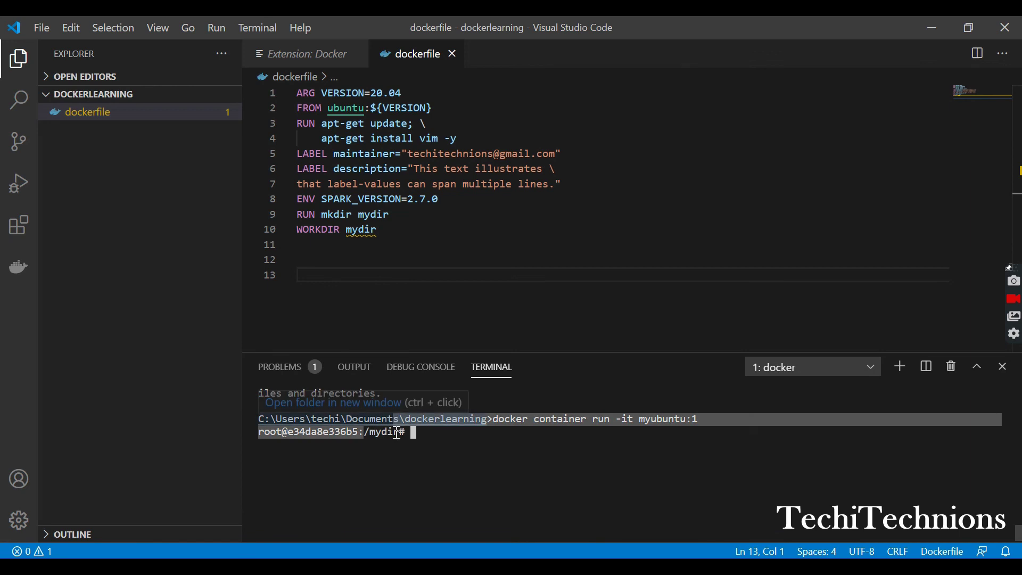
pyautogui.click(445, 438)
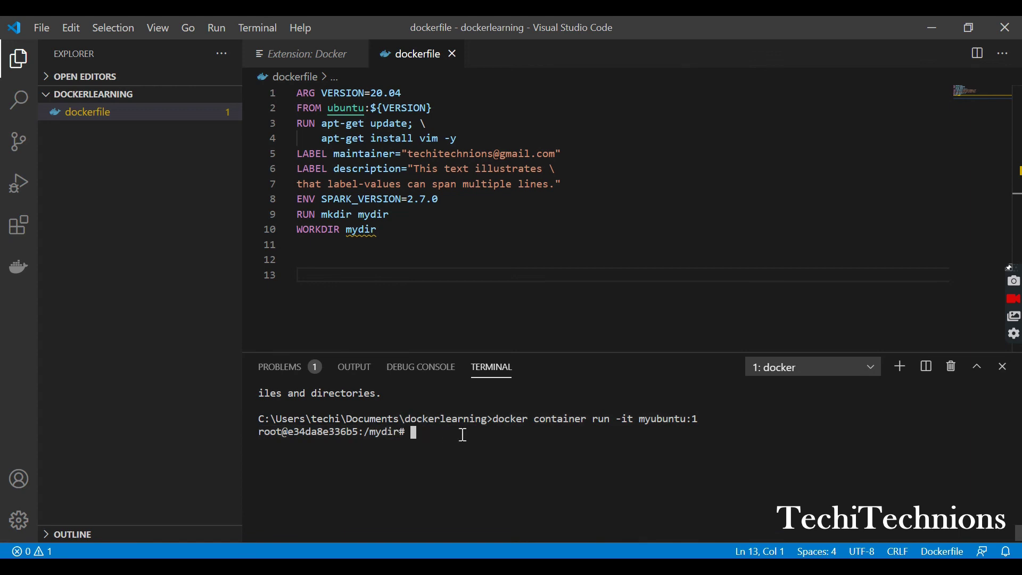
pyautogui.write('ls')
# - Run ls in /mydir, then cd / and ls, highlighting mydir in the root listing
pyautogui.press('Return')
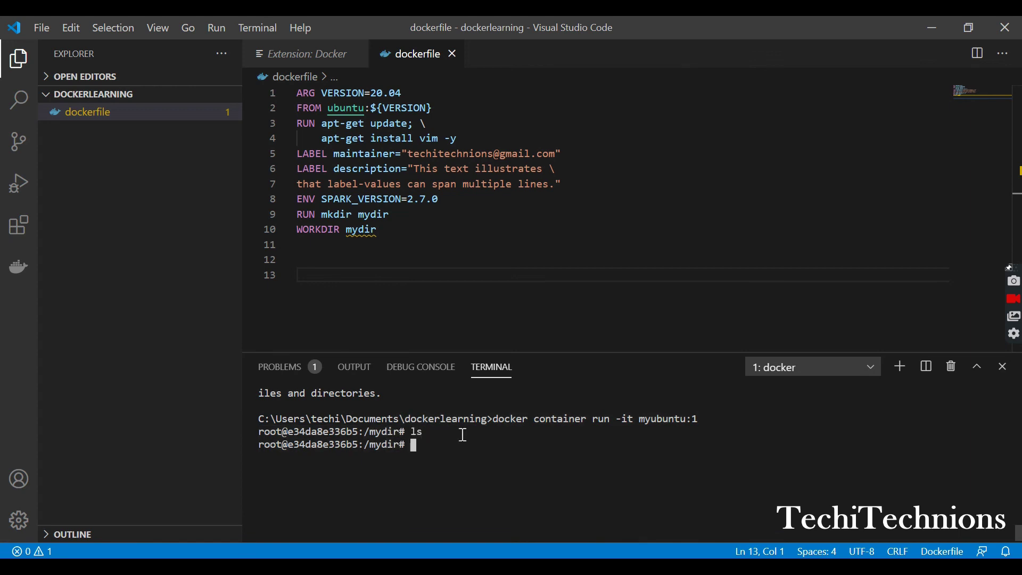
pyautogui.write('cd ')
pyautogui.write('/')
pyautogui.press('Return')
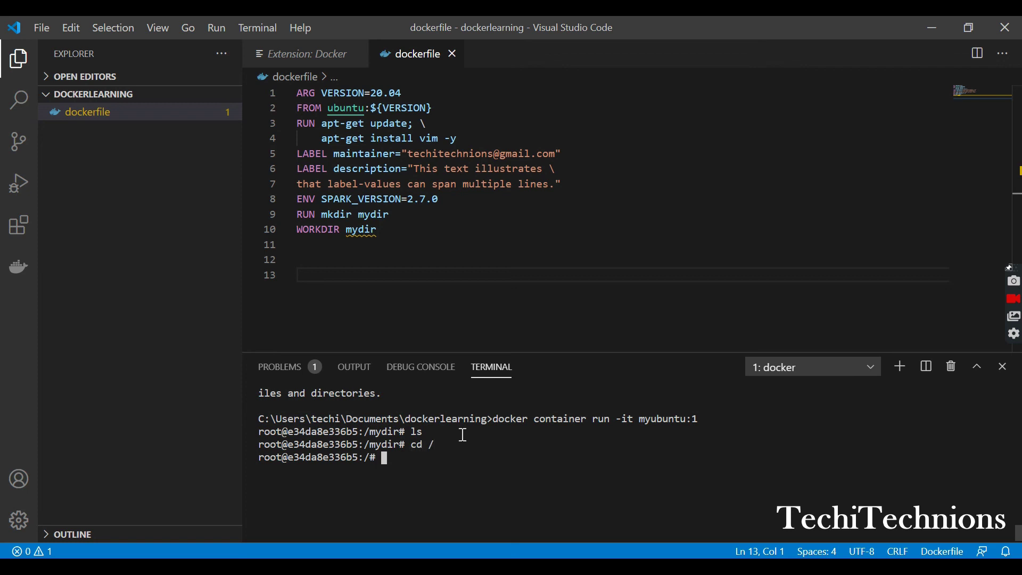
pyautogui.write('ls')
pyautogui.press('Return')
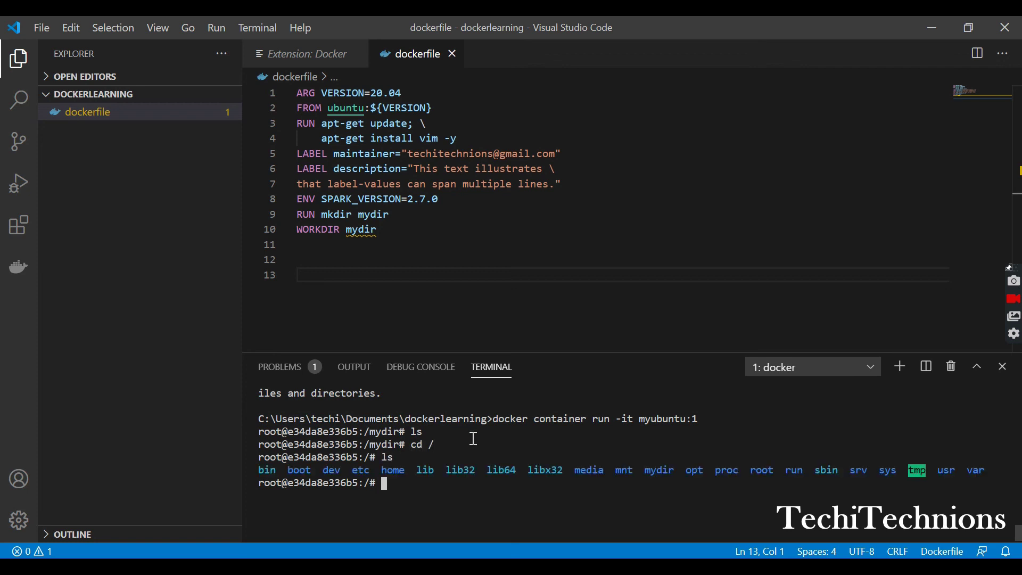
pyautogui.moveTo(675, 472); pyautogui.dragTo(647, 475)
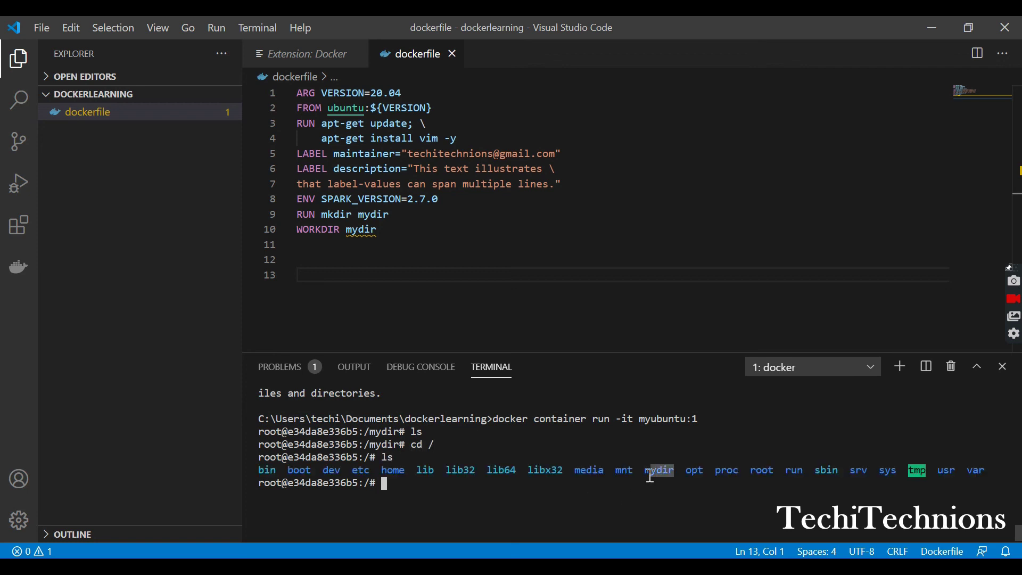